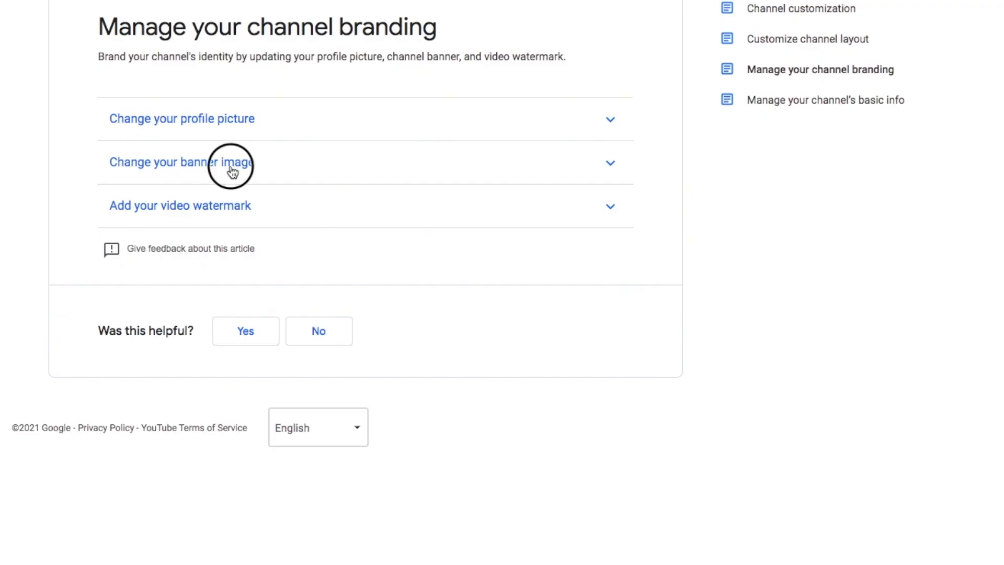
Step: Open the help article's section on changing the channel banner image
click(232, 170)
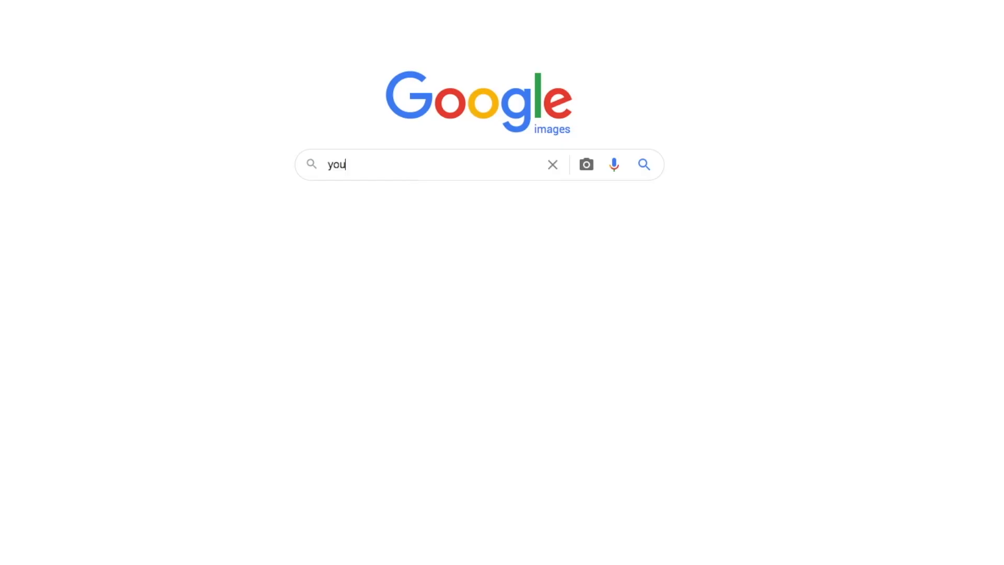
Step: Search Google Images for "youtube channel art size template" and open the save options for the Snappa Blog safe-area template image
text(tube channel art size template)
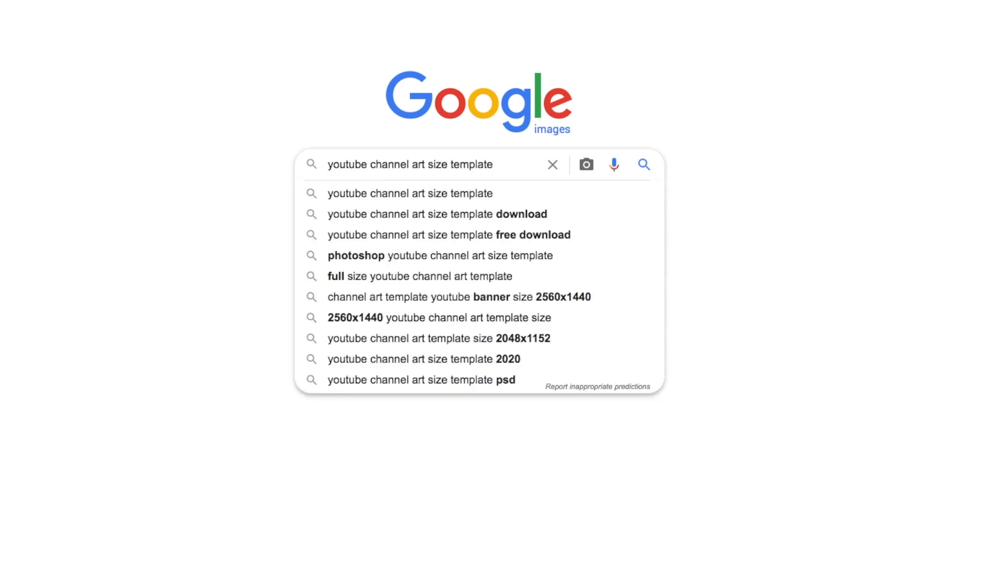
key(Return)
click(168, 202)
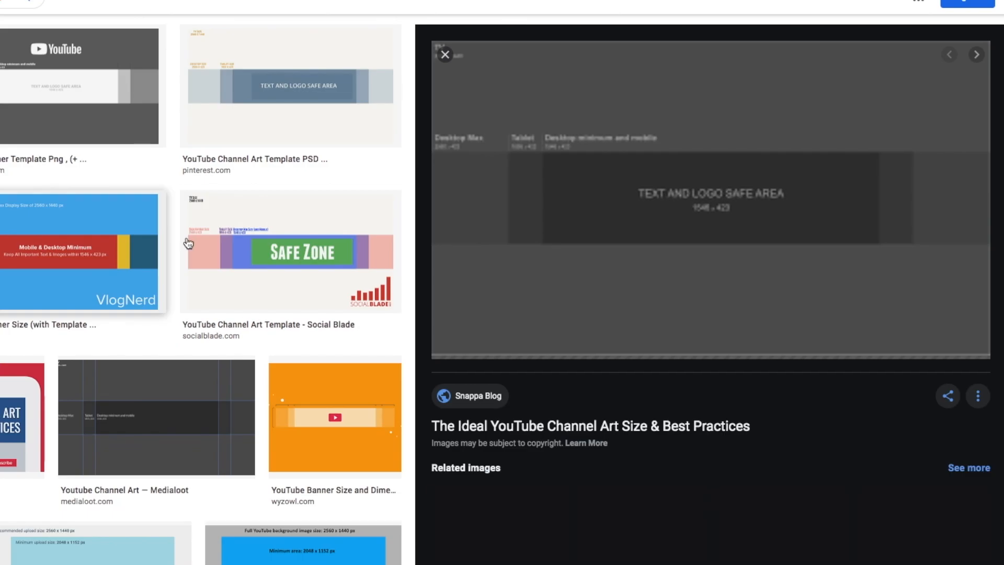
right_click(540, 229)
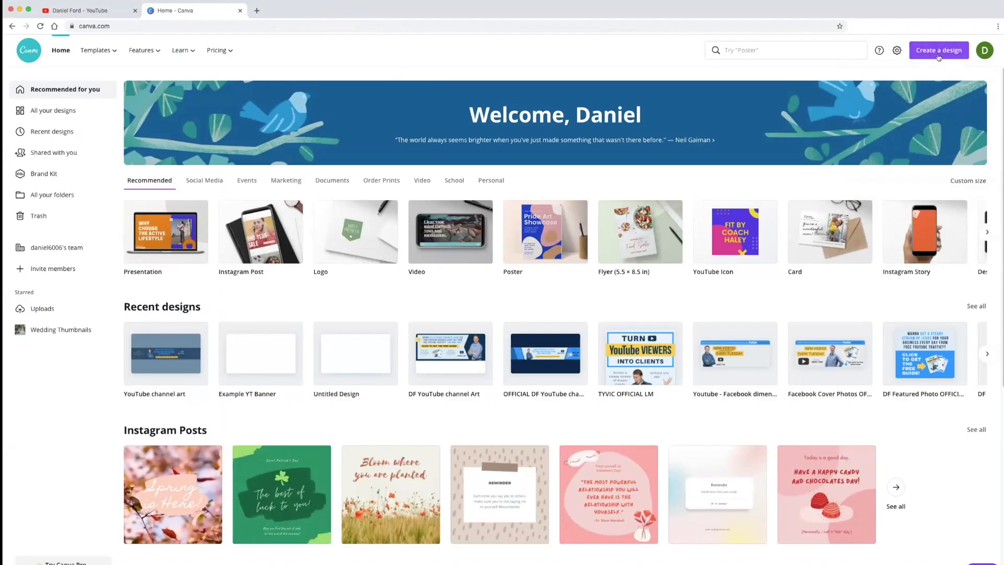
Step: In Canva, create a new YouTube Channel Art design at 2560 × 1440 px
click(929, 52)
text(youtube channel art)
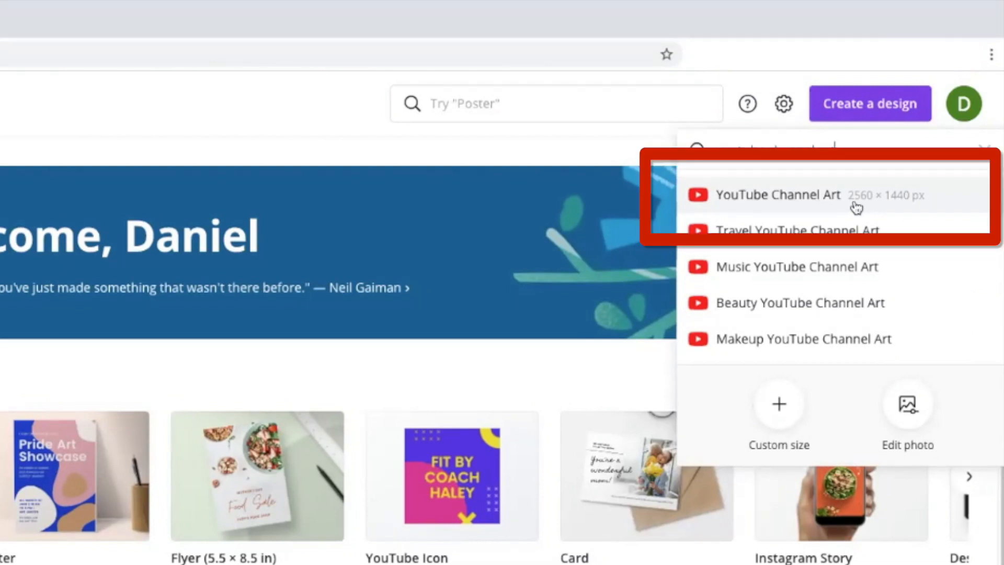
click(865, 208)
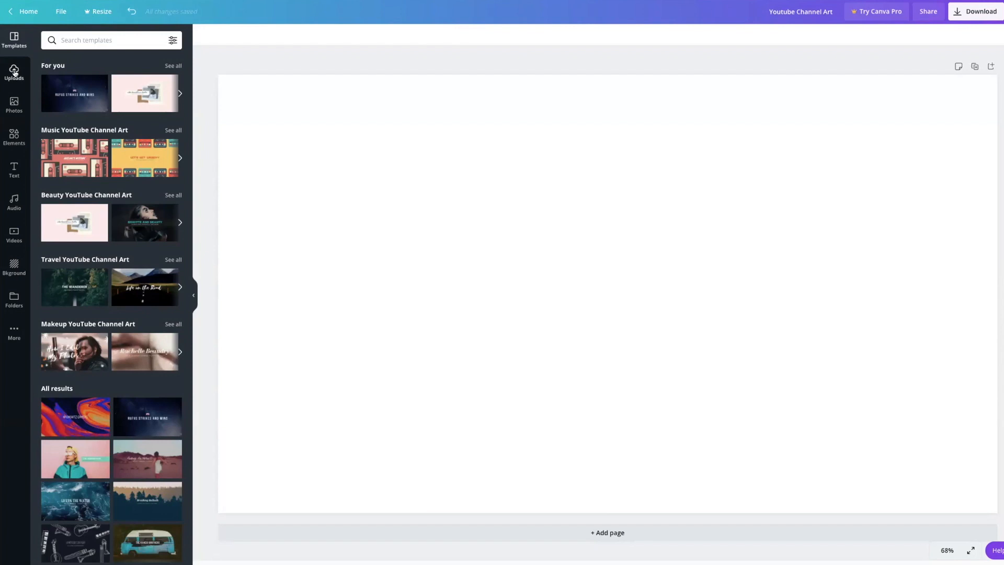
Step: Place the uploaded safe-area template image on page 1 and enlarge it to fill the whole page
click(14, 74)
click(84, 349)
drag(499, 355, 401, 301)
drag(803, 403, 999, 510)
click(1002, 518)
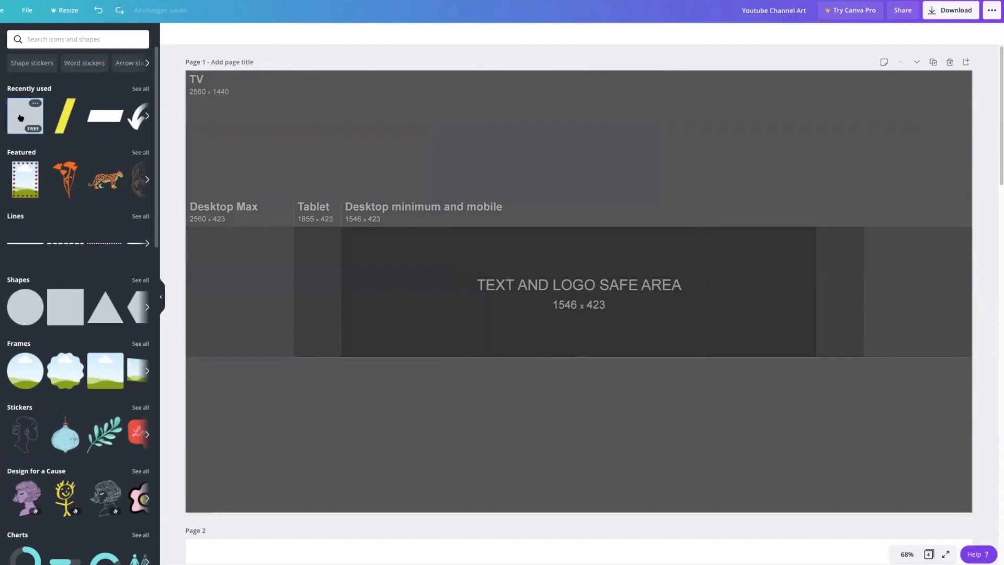
Step: Add the recently used square to the page and stretch it to cover the entire template
click(20, 117)
drag(555, 271, 281, 369)
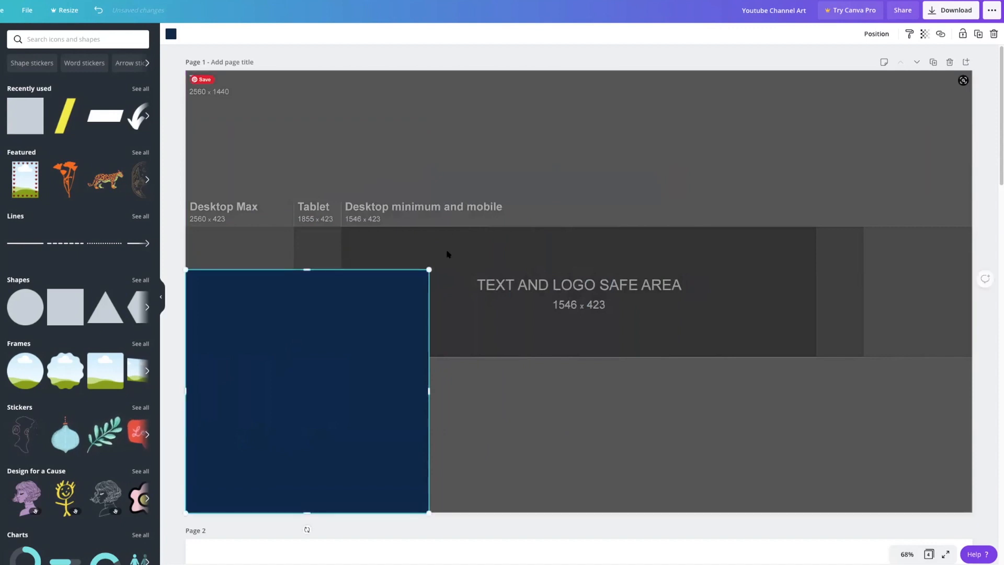
drag(429, 270, 690, 137)
drag(658, 290, 970, 296)
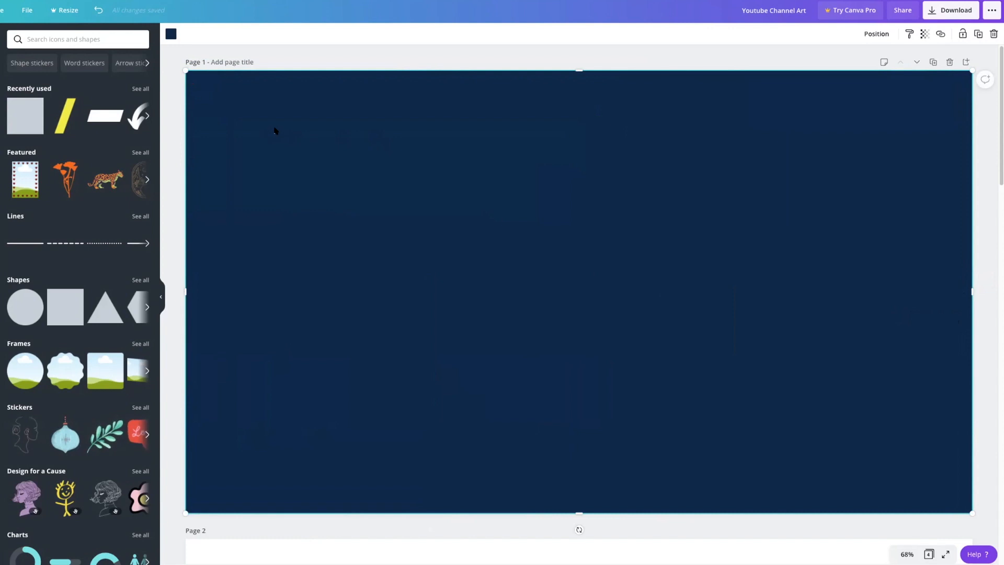
Step: Recolour the full-page rectangle light blue from the document colors and set its transparency to 53
click(171, 34)
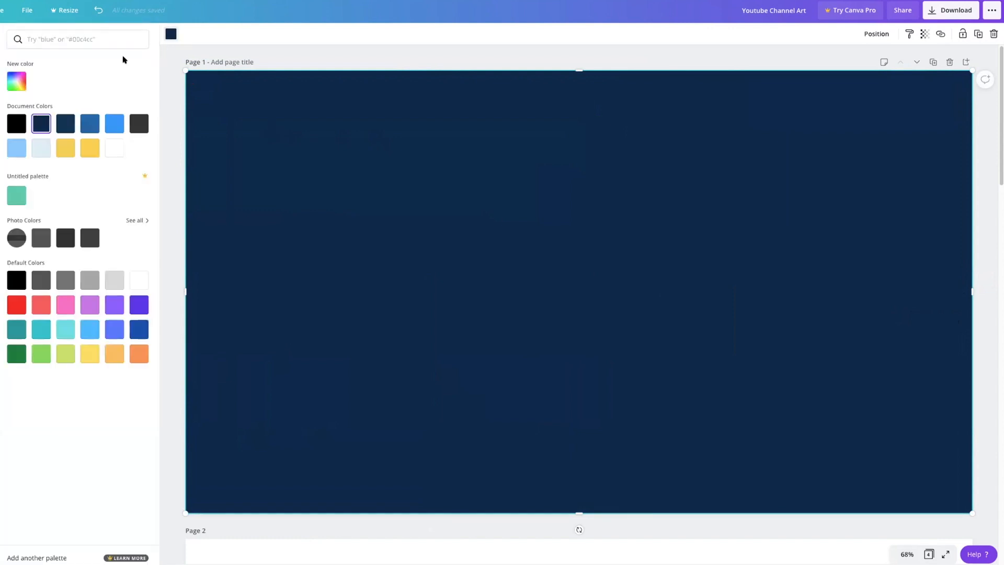
click(15, 148)
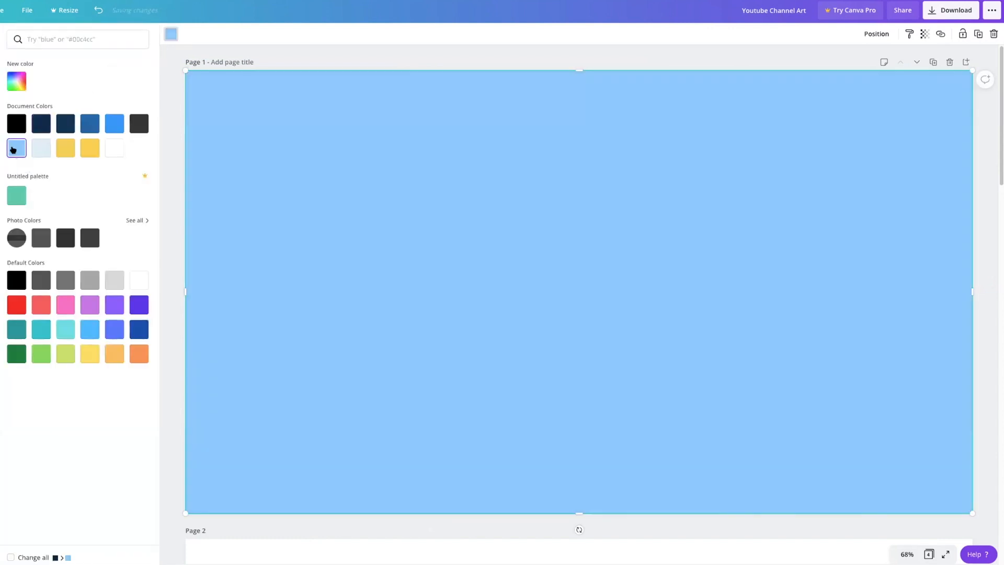
click(287, 62)
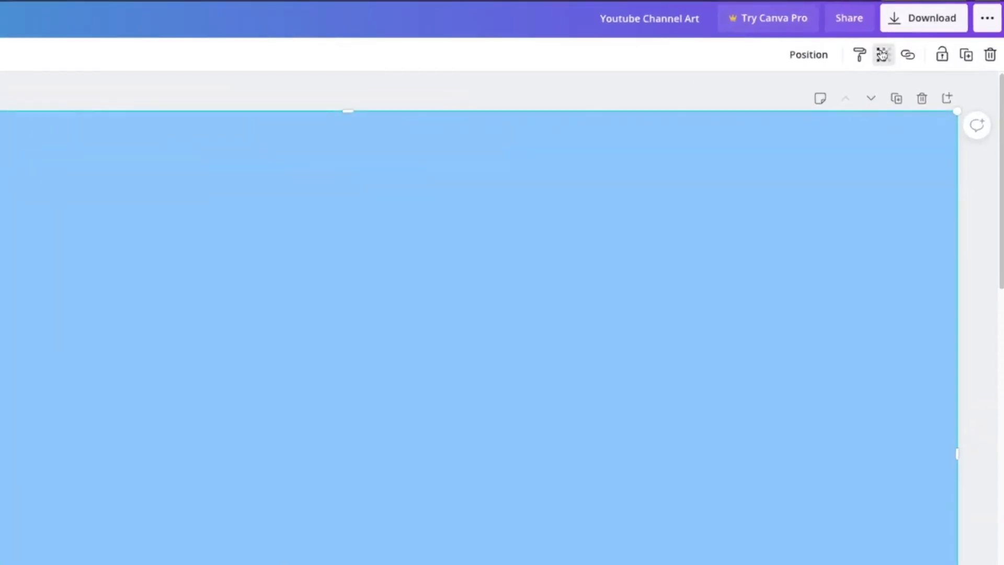
click(882, 55)
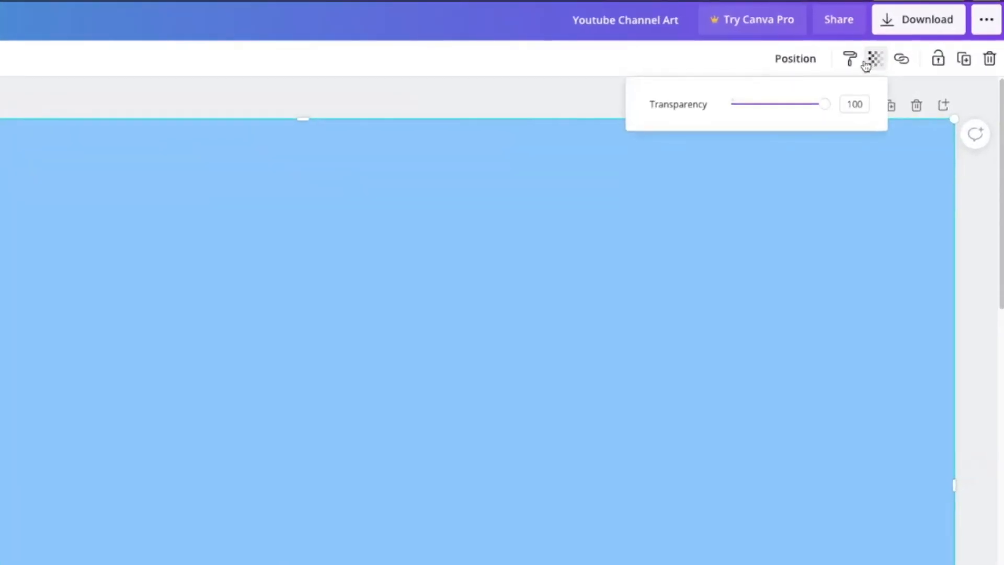
drag(818, 107, 784, 108)
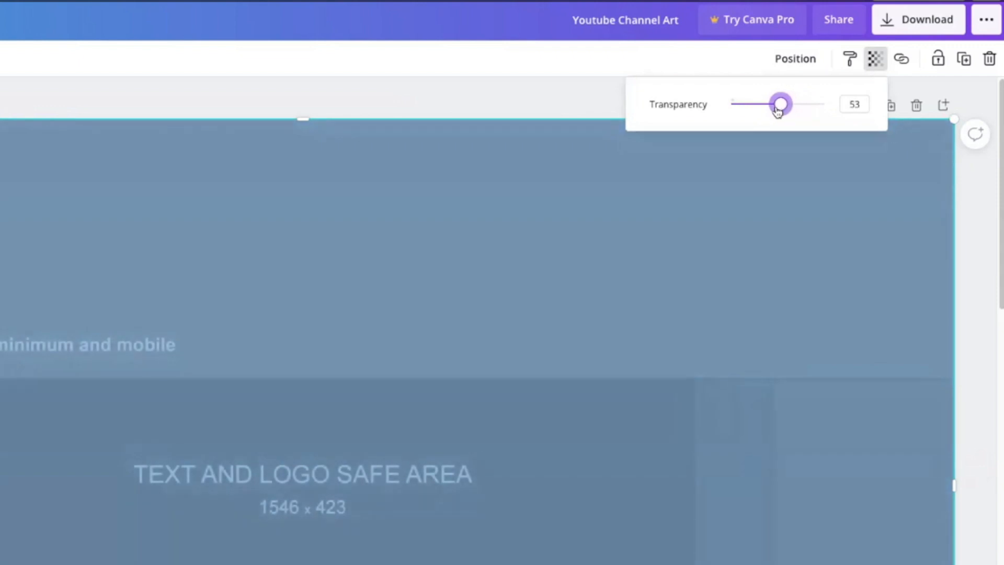
click(499, 74)
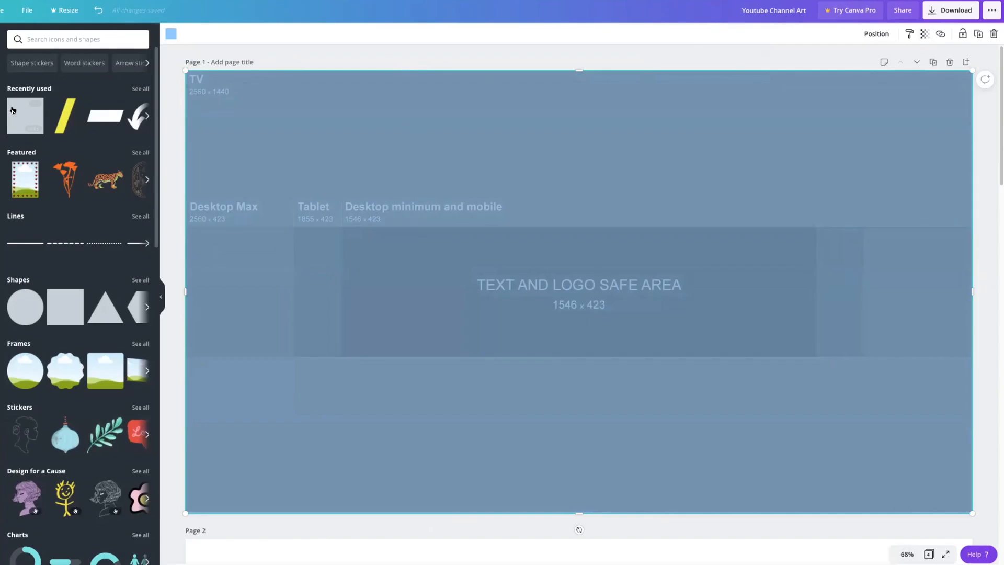
Step: Add another dark blue square and reshape it into a full-width band matching the template's 2560 x 423 Desktop Max area
click(25, 113)
drag(578, 294, 307, 240)
drag(304, 116, 301, 226)
drag(429, 291, 973, 314)
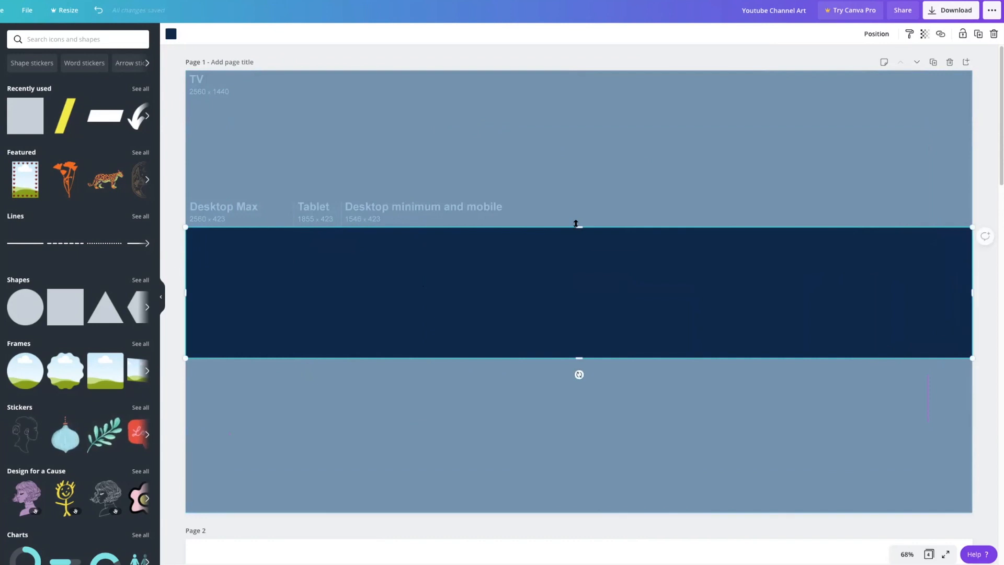
Step: Make the dark blue band partly transparent so the template's safe area shows through
click(925, 34)
drag(894, 62, 872, 63)
click(305, 285)
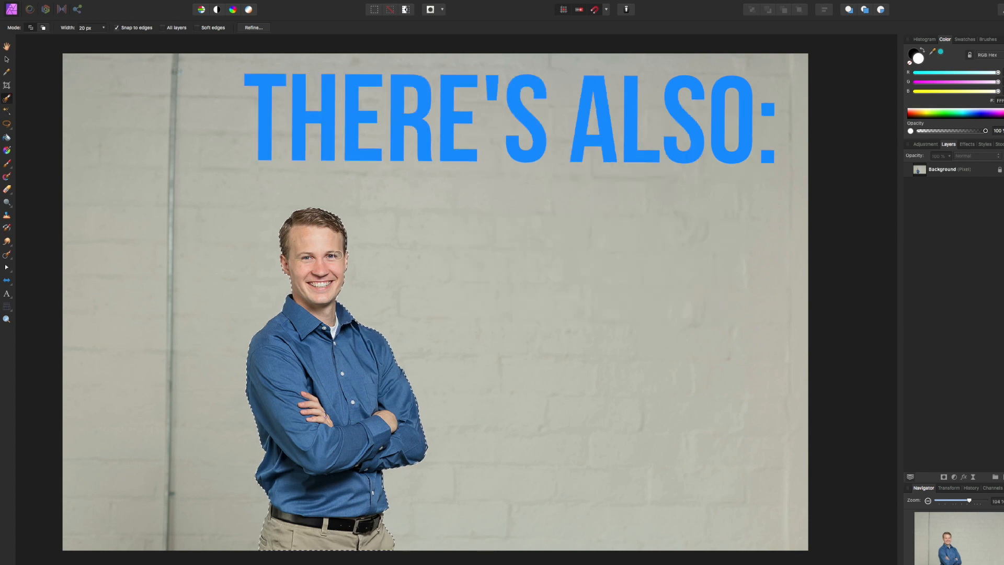
Step: In Affinity Photo, mask the Background layer with the selection around the man
click(944, 477)
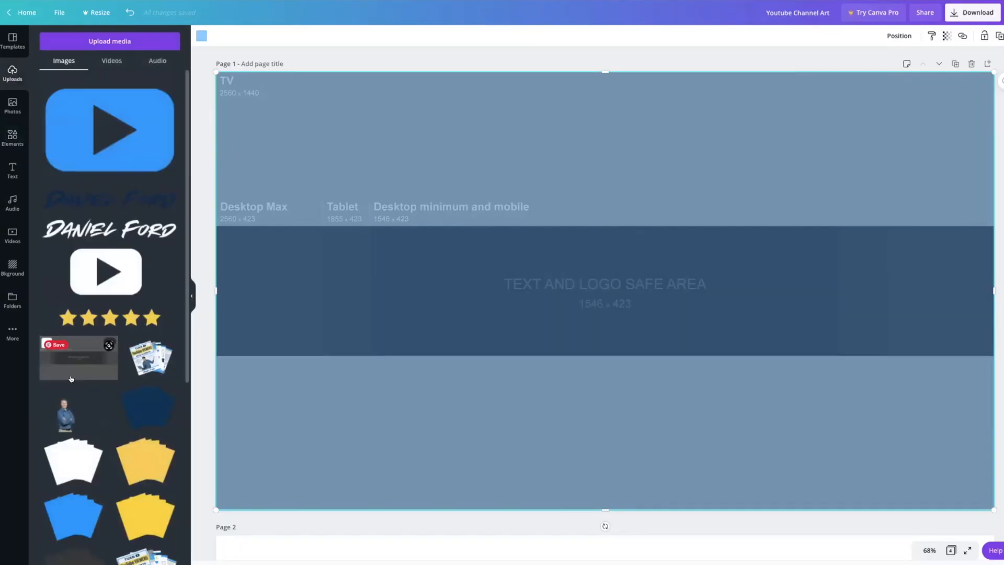
Step: Place the uploaded cutout photo of the man on the dark blue band and crop it tightly around him
click(67, 414)
drag(605, 252, 484, 253)
double_click(484, 252)
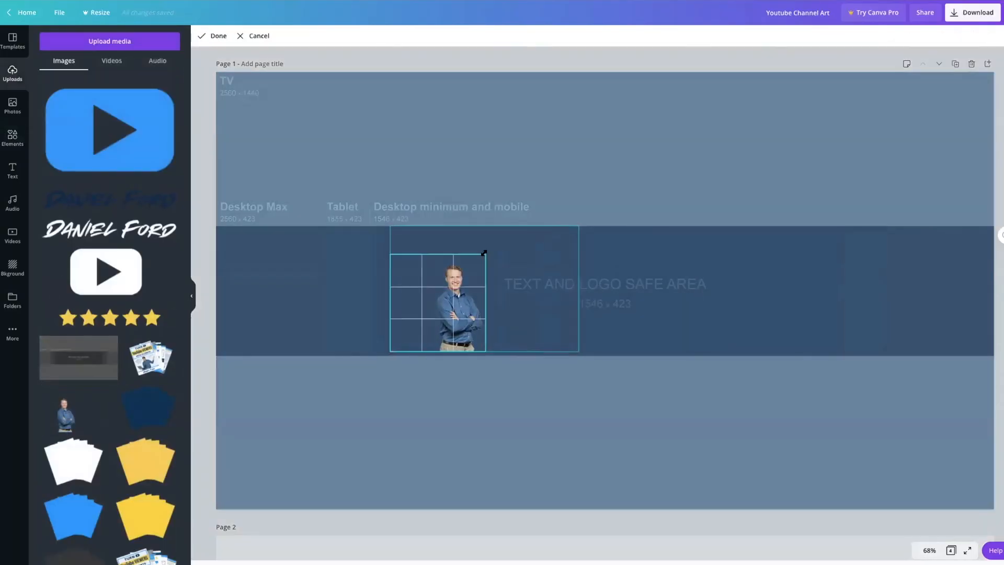
key(Return)
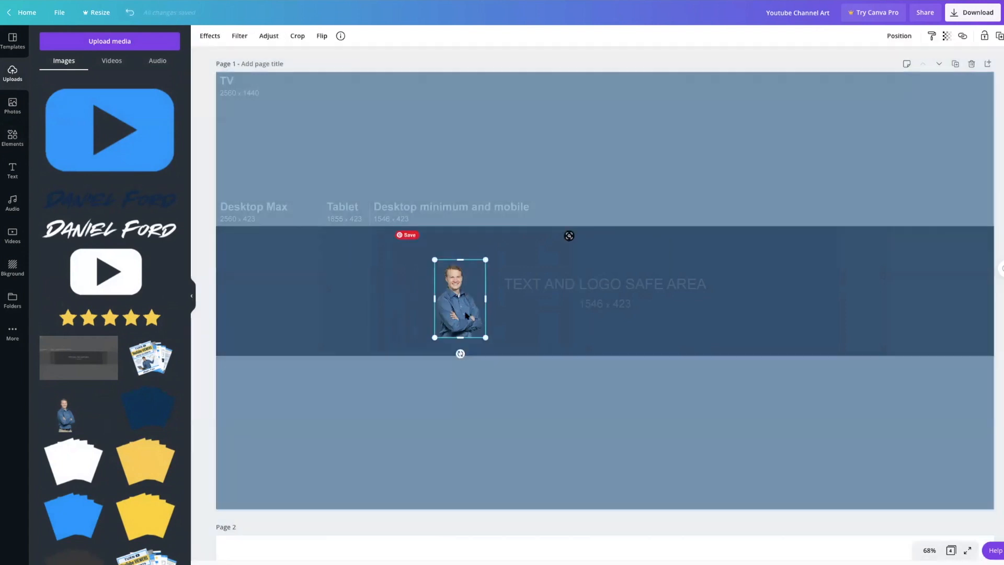
Step: Enlarge the cutout to about the band's height and position it at the safe area's left end, on the band's lower edge
drag(463, 305, 412, 323)
drag(435, 278, 484, 243)
drag(419, 289, 431, 290)
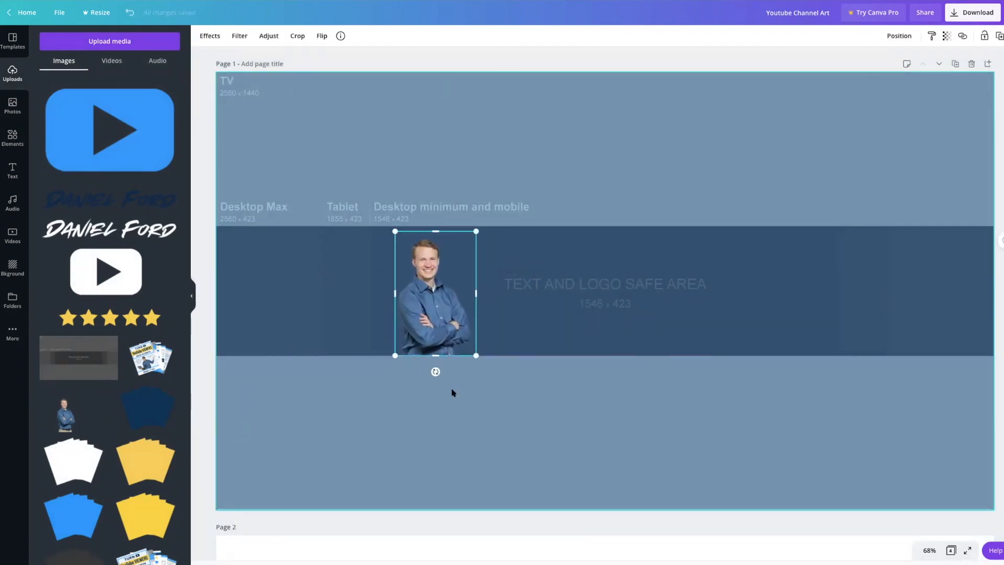
drag(437, 319, 431, 319)
click(439, 397)
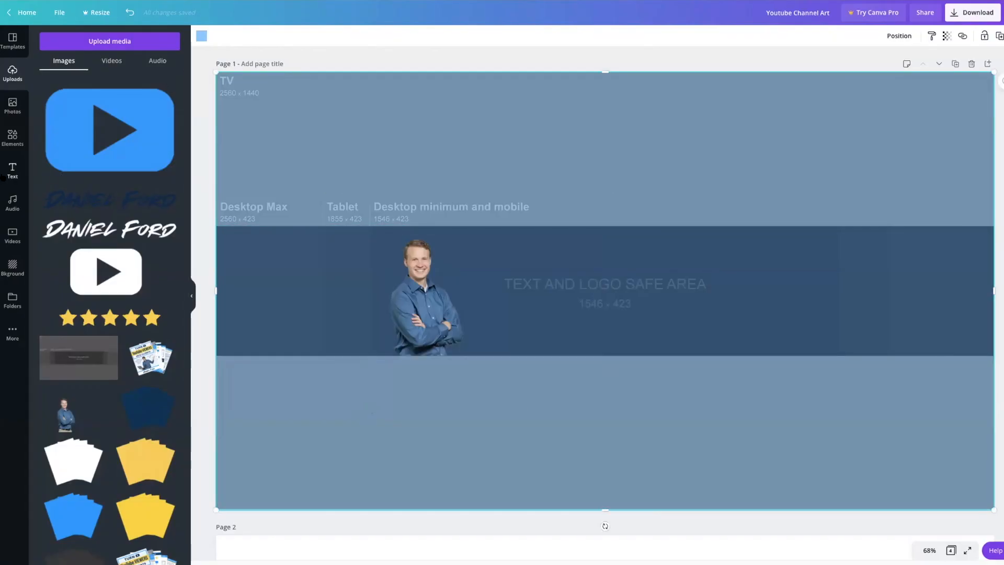
Step: Add a subheading text box with font size 60 and the Bebas Neue font
click(11, 172)
click(91, 110)
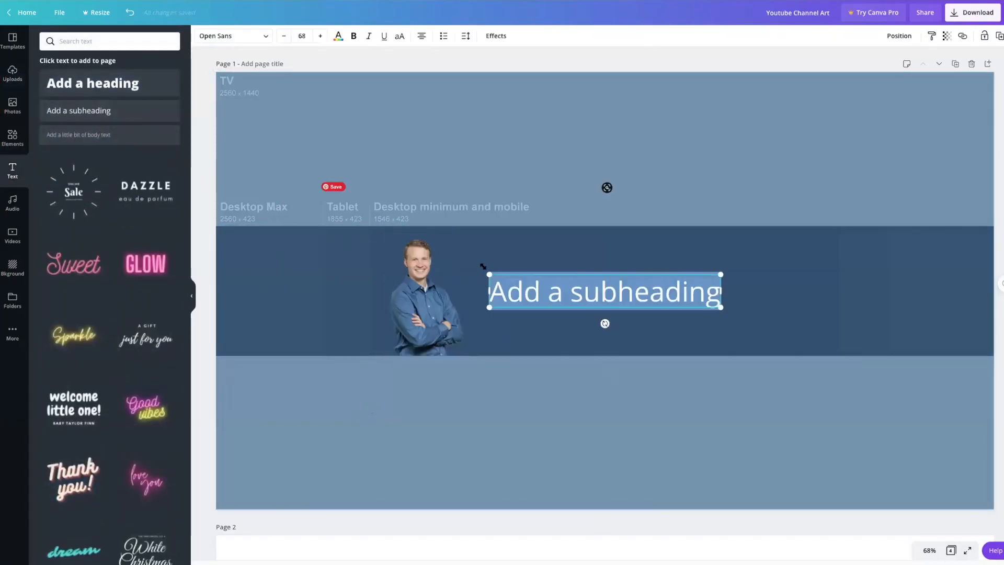
click(302, 35)
key(Return)
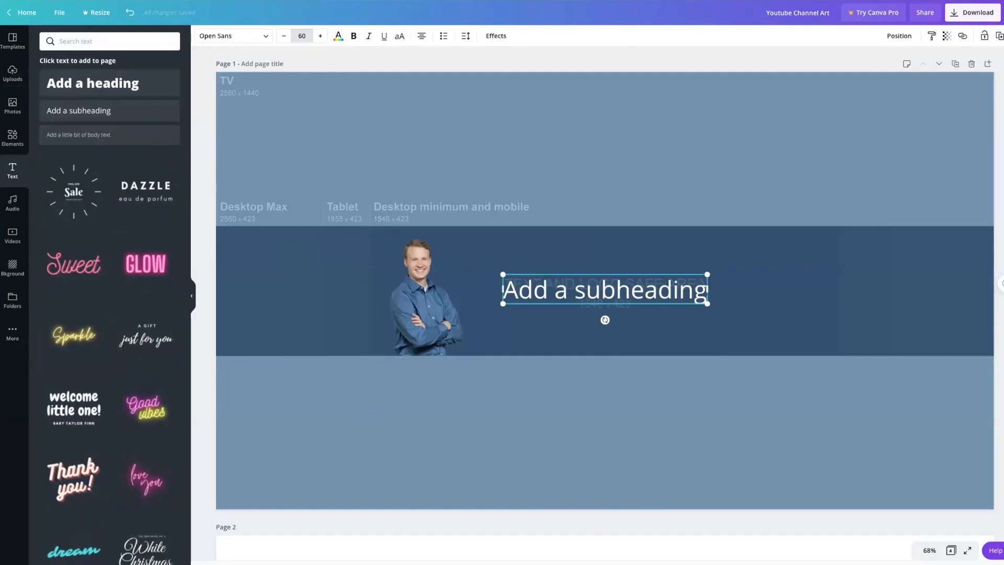
click(233, 36)
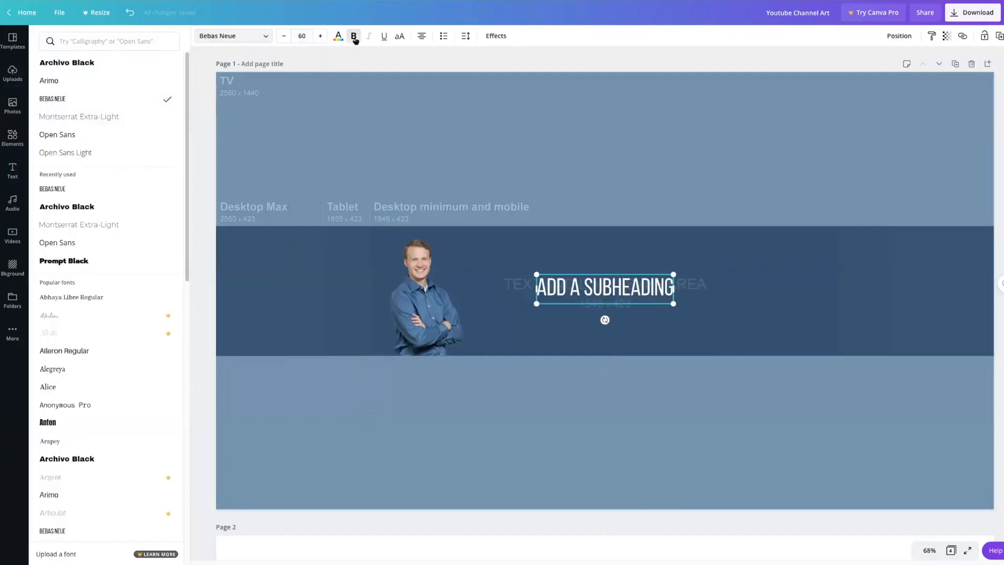
Step: Replace the placeholder with bold "SIMPLE STRATEGIES TO HELP YOU TURN YOUR YOUTUBE VIEWS INTO PAID CLIENTS" and set its line height to 0.97
text(SIMPLE STRATEGIES TO HELP)
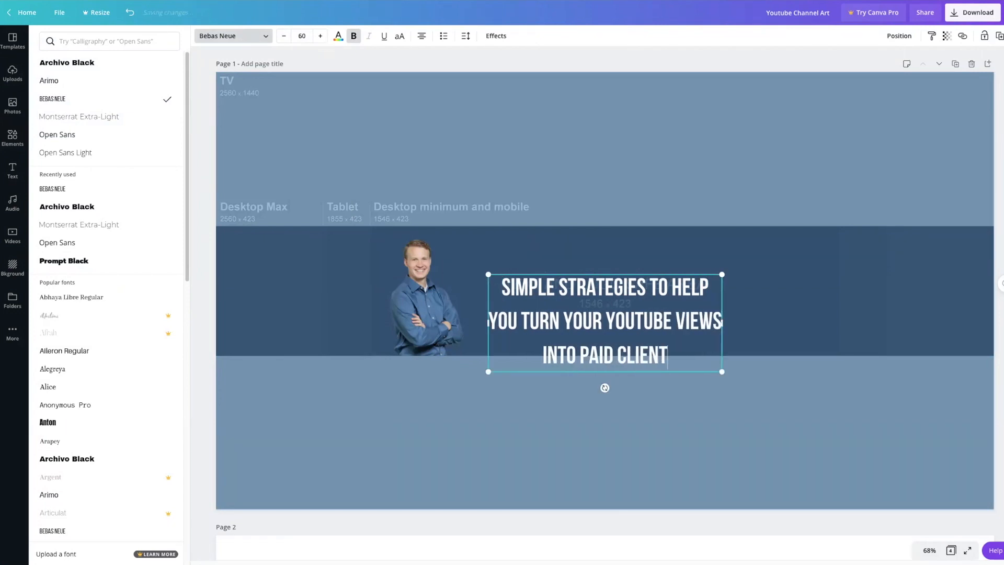
text(S)
key(ctrl+a)
click(465, 35)
click(589, 84)
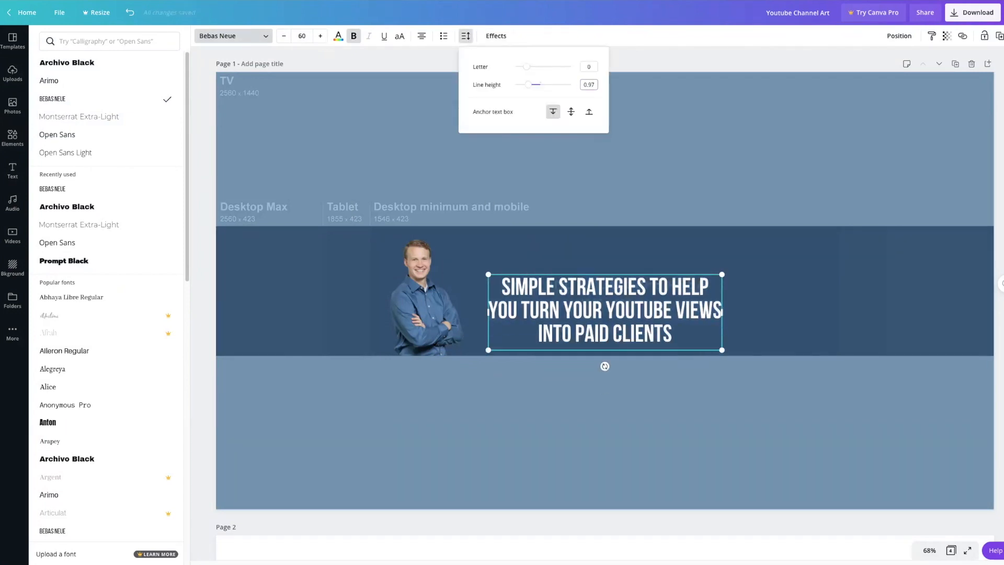
Step: Colour the tagline bright blue and move it up beside the man, near the band's upper edge
click(338, 35)
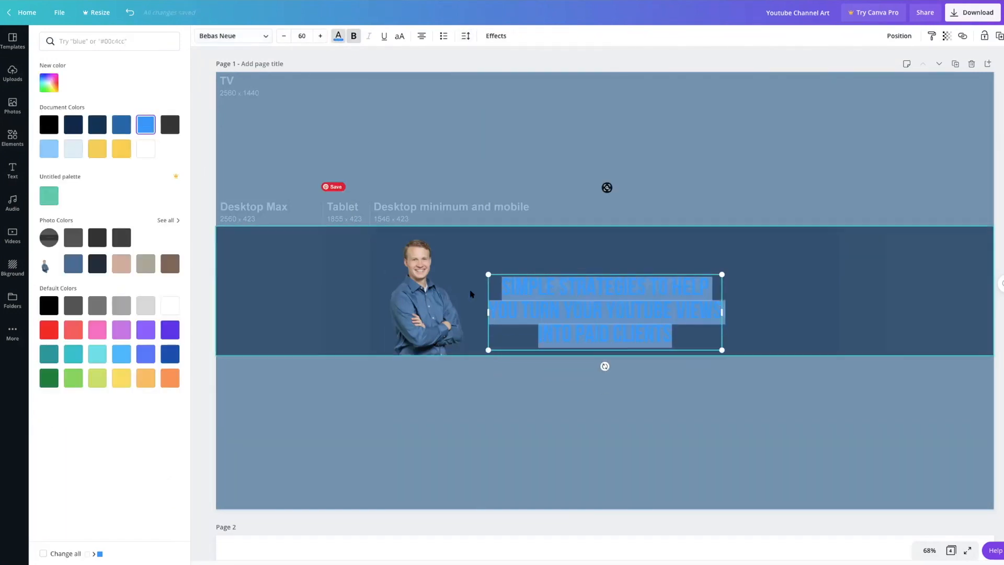
drag(584, 331, 563, 300)
click(567, 321)
key(ctrl+z)
click(359, 385)
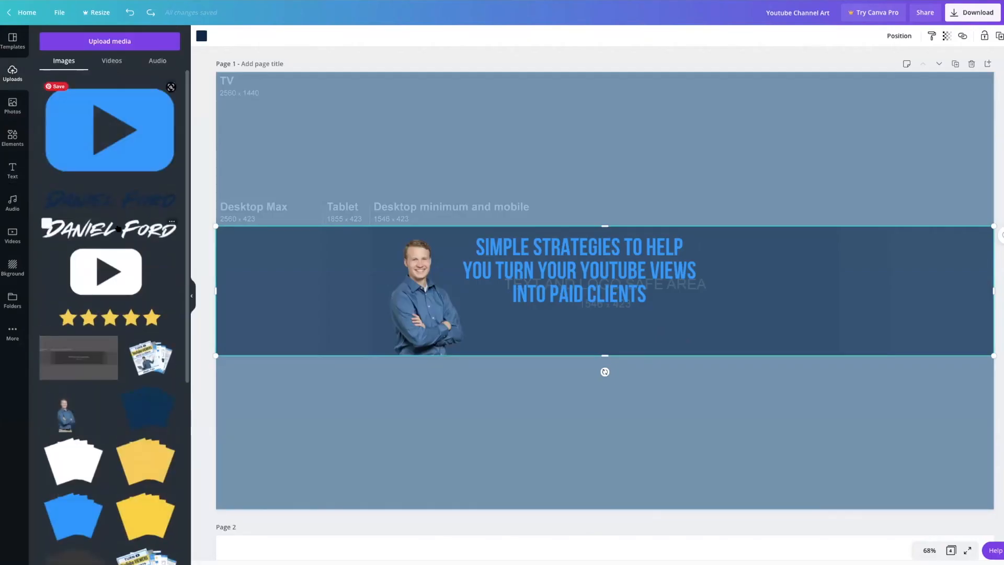
Step: Add the uploaded white name logo, shrink it and place it to the right of the tagline within the safe area
click(119, 229)
drag(896, 234, 826, 326)
drag(813, 325, 775, 294)
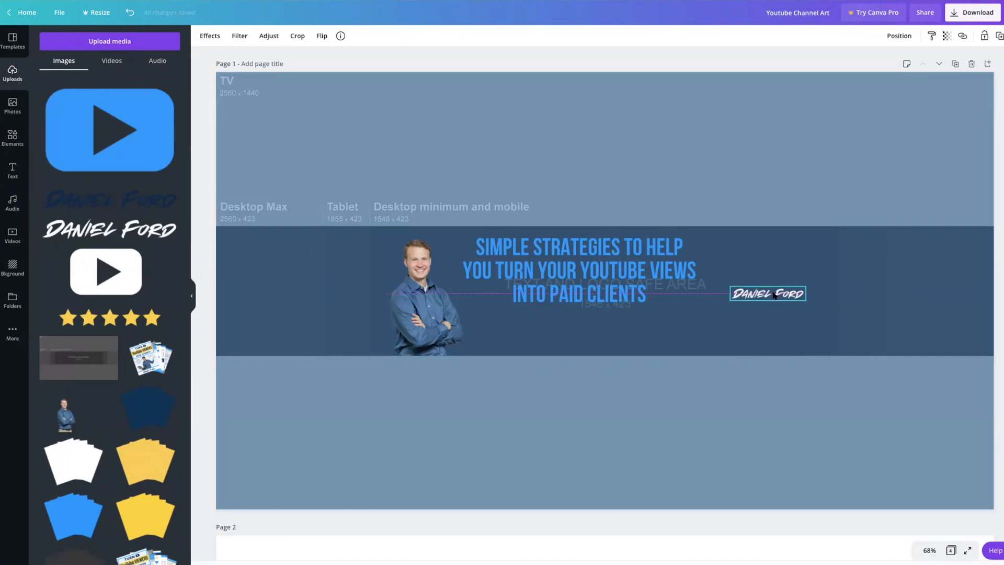
click(675, 318)
Step: Add the blue play-button logo, scale it down and place it just above the white name logo
click(50, 89)
drag(770, 164, 786, 265)
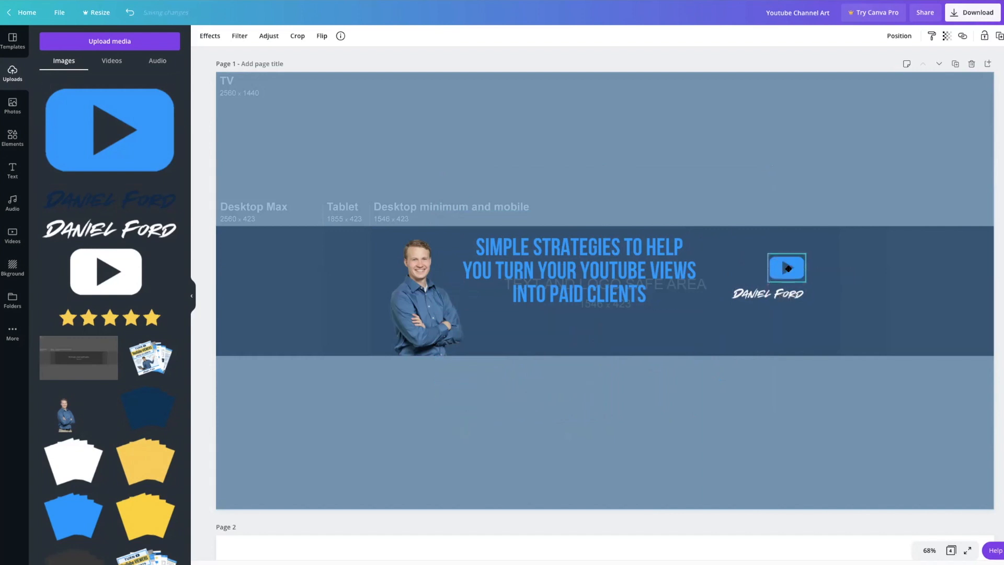
click(771, 329)
drag(786, 270, 782, 280)
click(774, 340)
click(779, 280)
click(773, 321)
Step: Add a body text box reading "hosted by" on the band and set its font size to 13
click(13, 170)
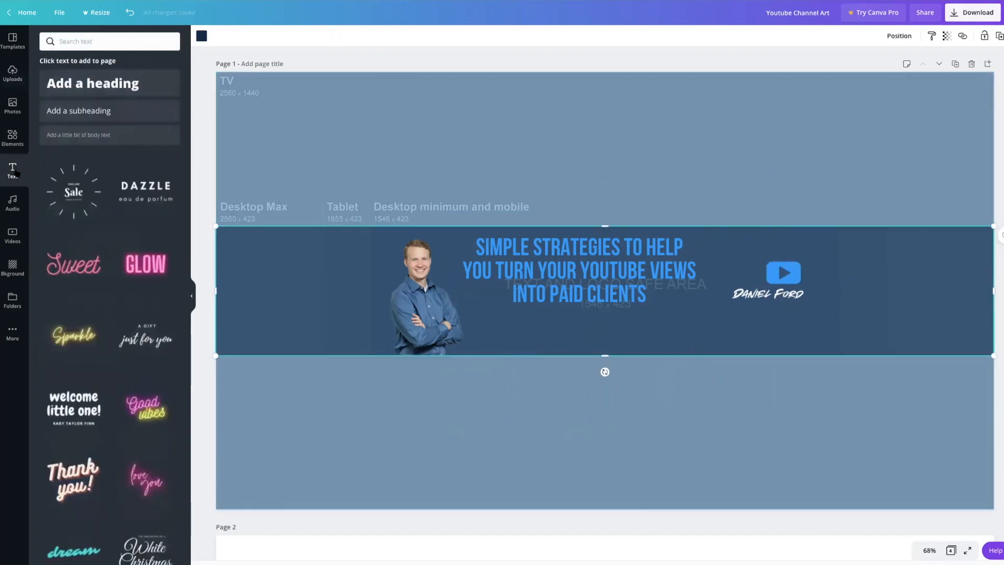
click(62, 135)
drag(535, 292, 671, 338)
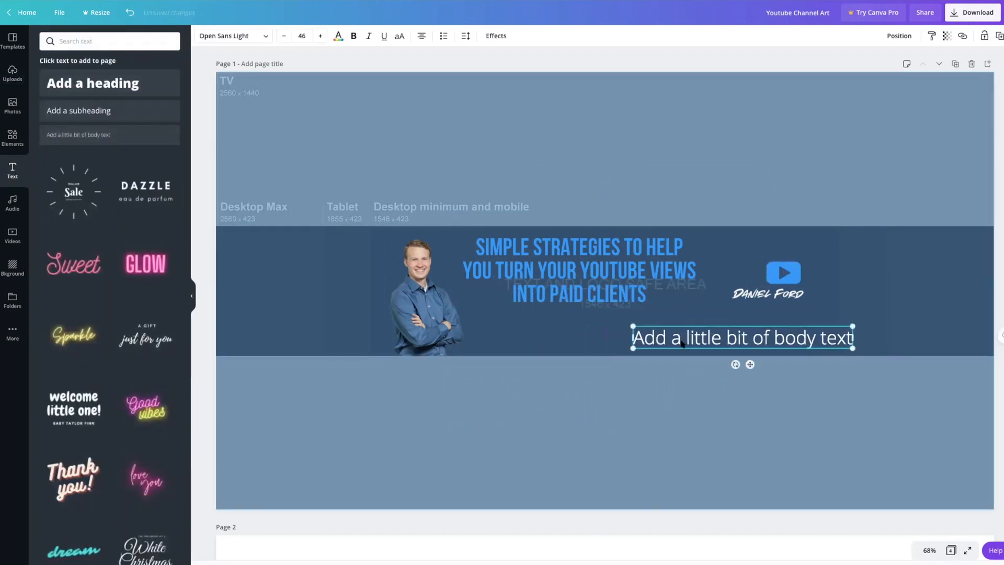
text(hosted)
key(super+a)
click(302, 36)
text(13)
key(Return)
Step: Position the "hosted by" text left of the play-button logo and align both above the white name logo
click(678, 346)
click(743, 329)
click(728, 299)
mouse_move(742, 274)
mouse_down()
mouse_move(788, 272)
mouse_move(752, 296)
mouse_move(743, 275)
mouse_up()
click(781, 274)
shift+click(746, 274)
click(689, 321)
click(777, 320)
click(784, 274)
click(757, 321)
click(775, 324)
drag(791, 273, 747, 275)
click(786, 346)
click(815, 315)
click(782, 295)
shift+click(778, 275)
shift+click(744, 275)
click(788, 320)
click(750, 327)
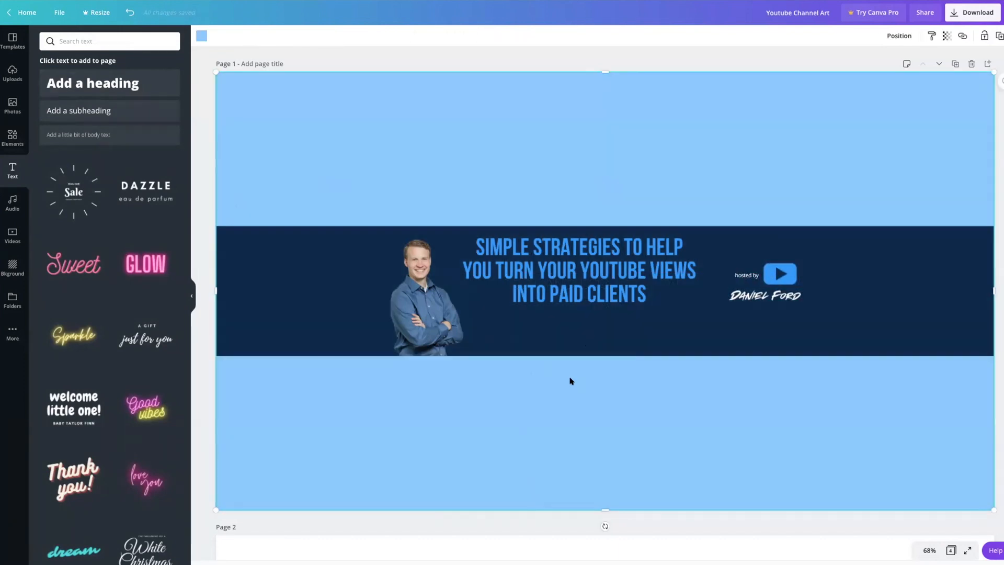